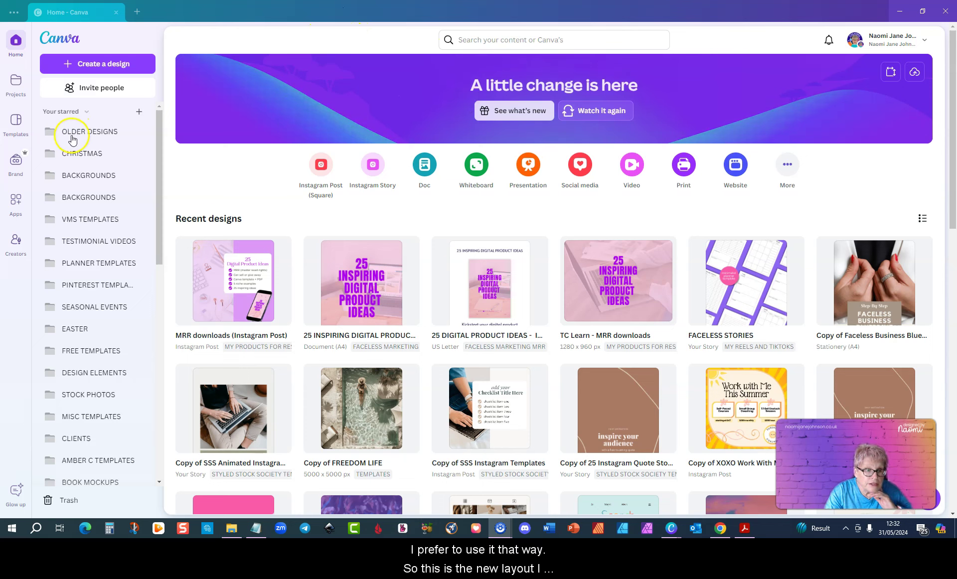
Check what's new in the redesigned Canva.
scroll(129, 182, down, 3)
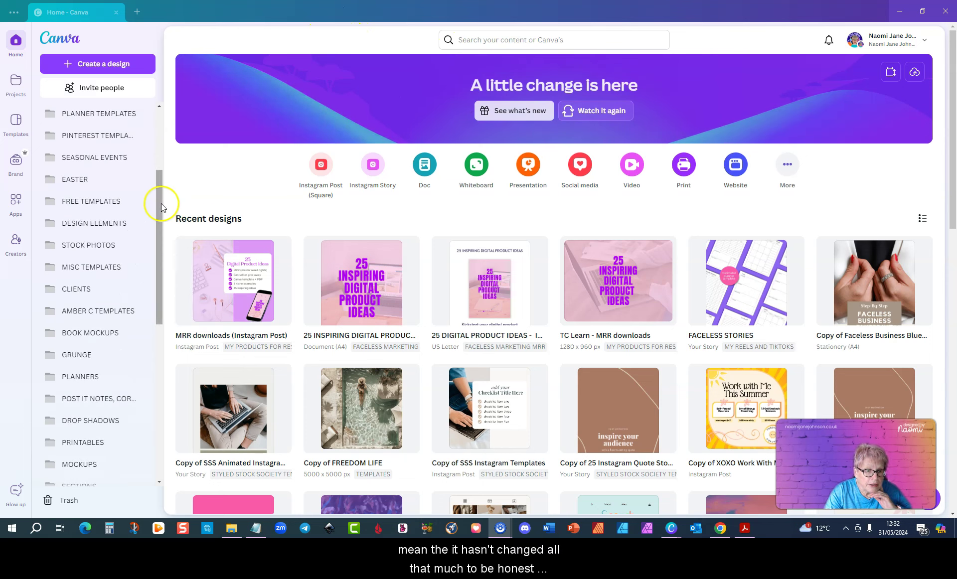
scroll(160, 203, up, 3)
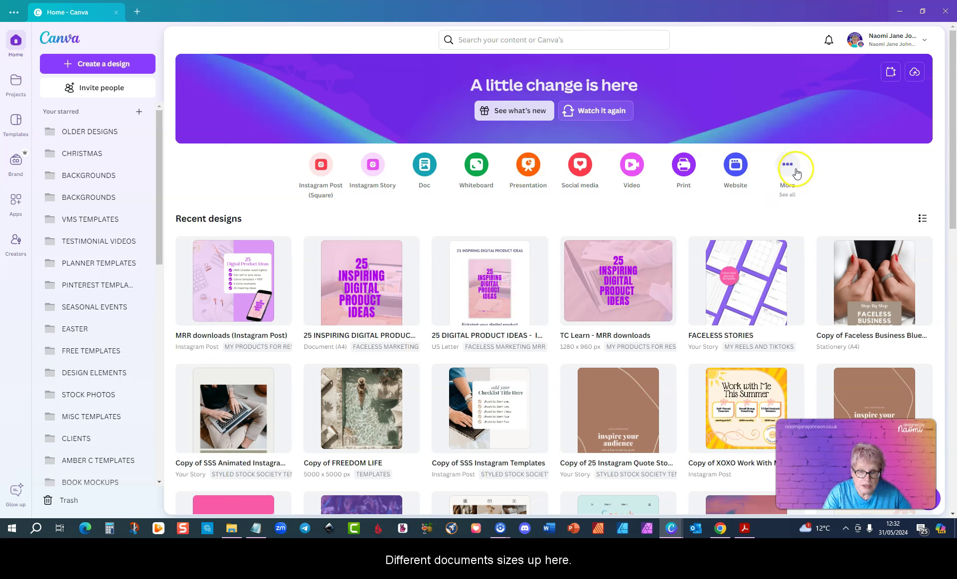
click(524, 114)
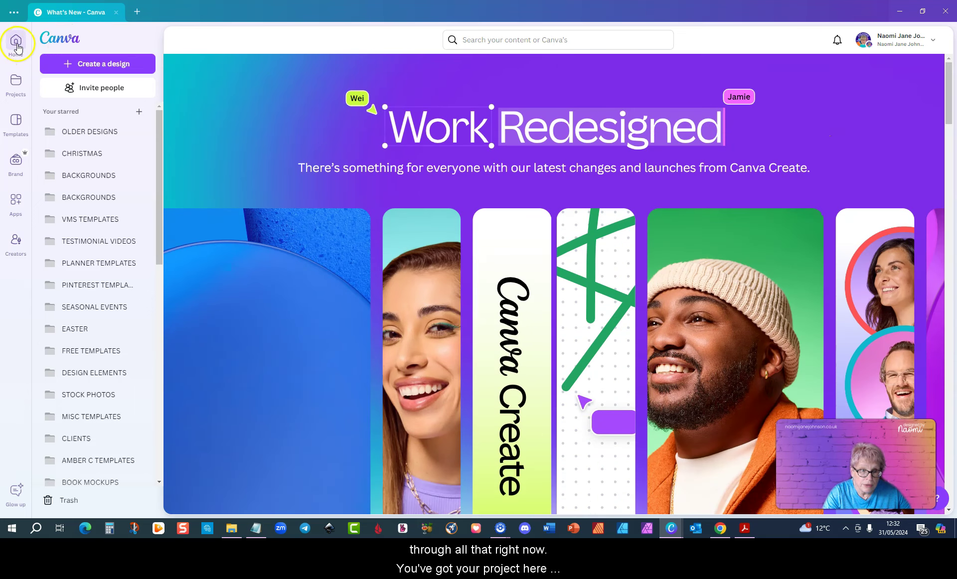
Tour the Projects, Templates, Brand (brand controls) and Apps sections, then return home.
click(16, 44)
click(16, 81)
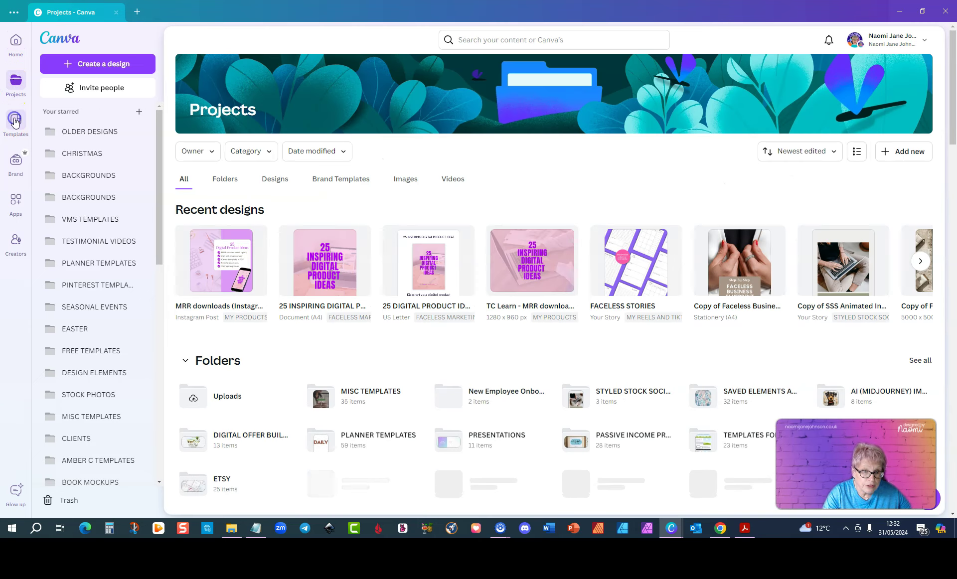
click(15, 121)
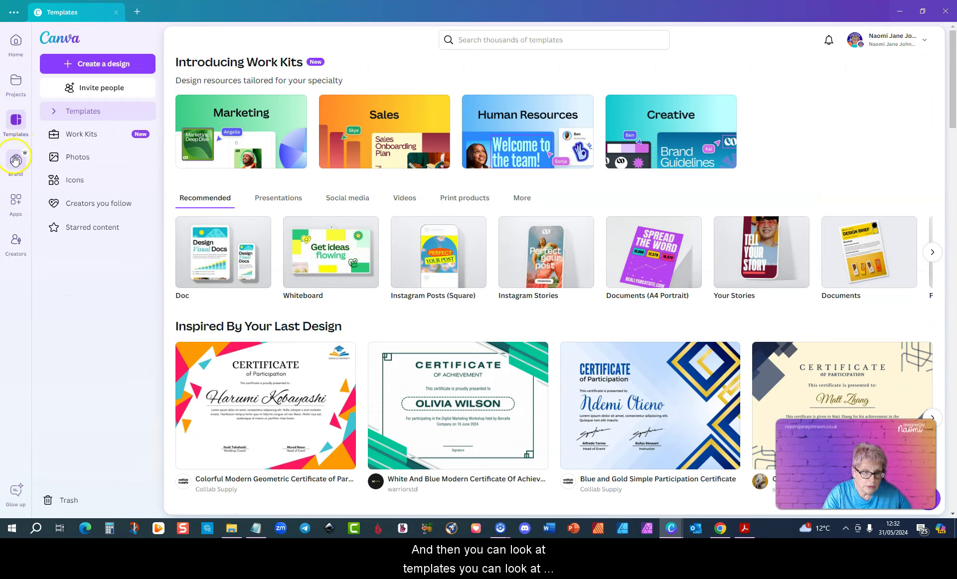
click(15, 160)
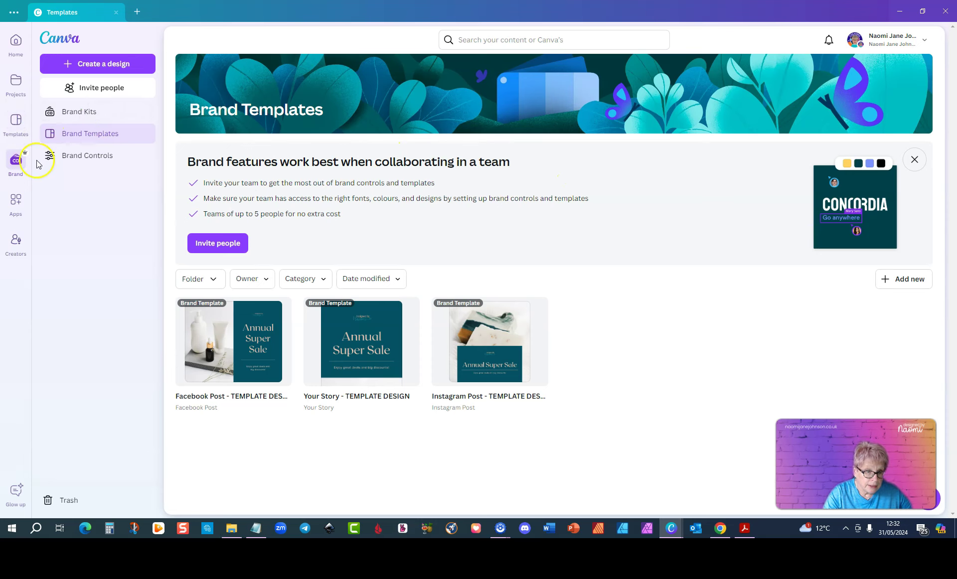
click(84, 155)
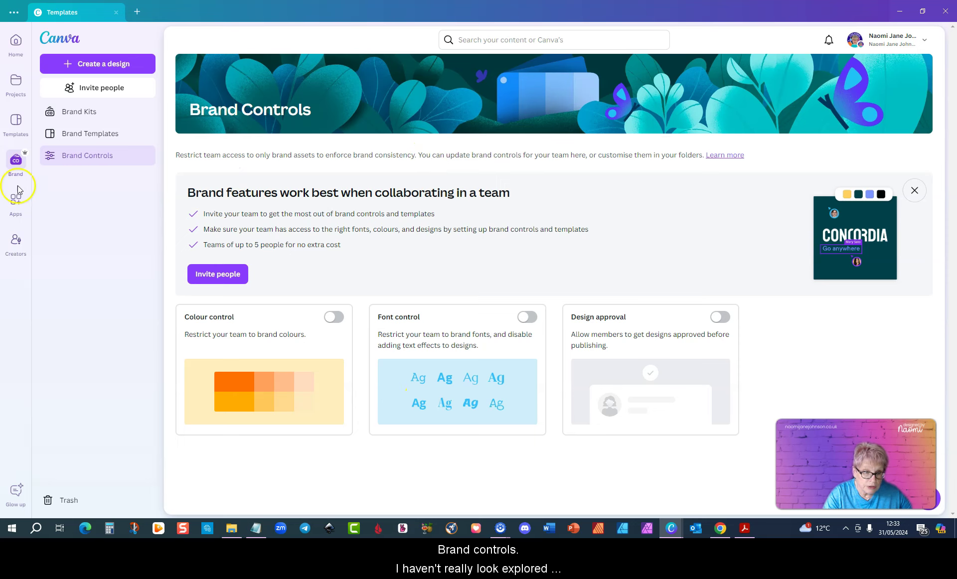
click(17, 201)
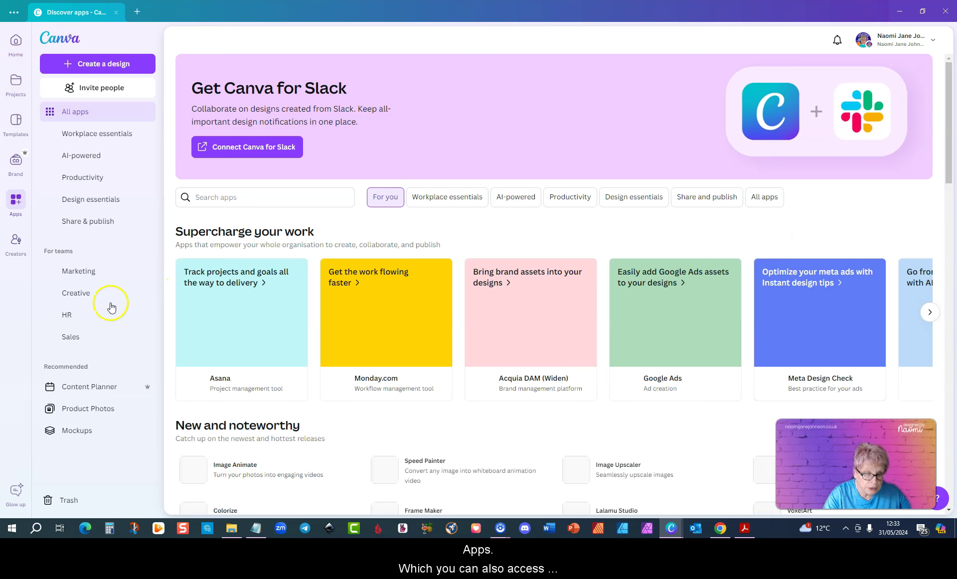
click(5, 36)
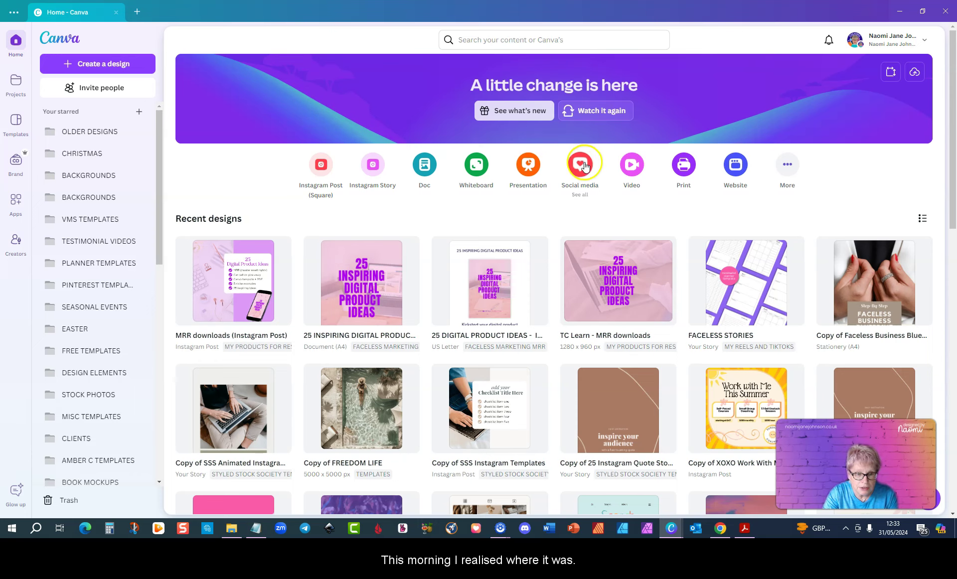
Open the MRR downloads Instagram Post in the full editor and select its purple background.
click(246, 267)
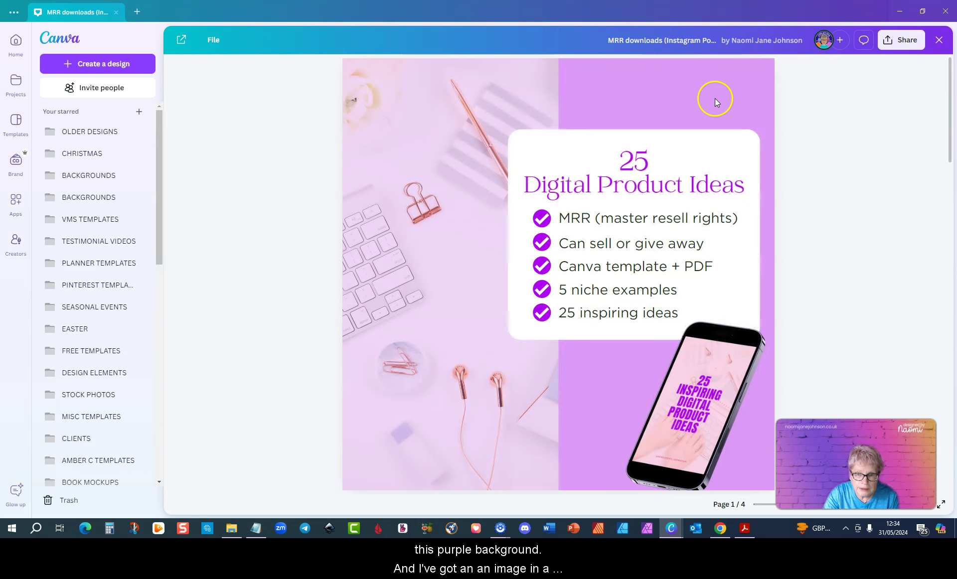
click(656, 93)
click(579, 117)
Move the left photo frame down so it aligns with the page's top edge.
click(322, 137)
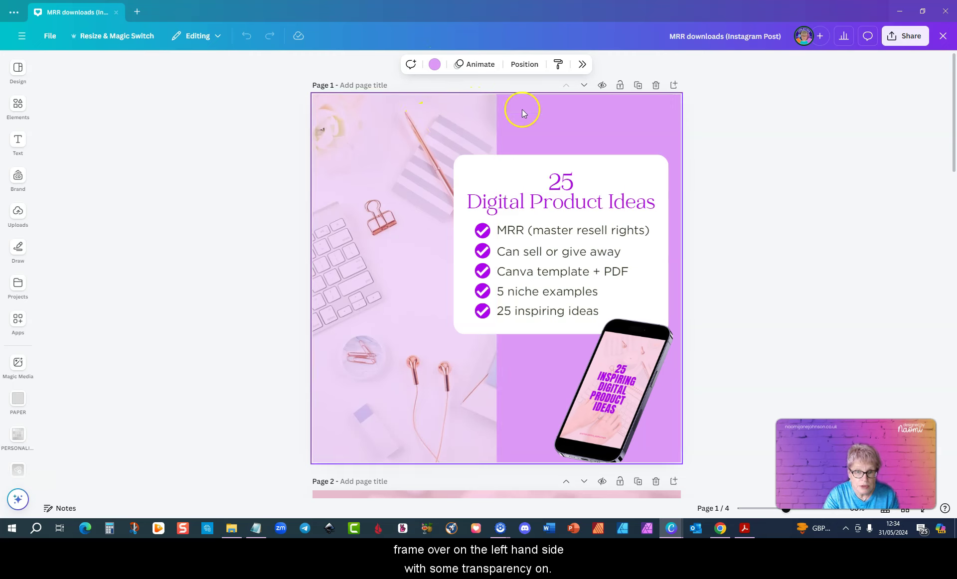
click(422, 138)
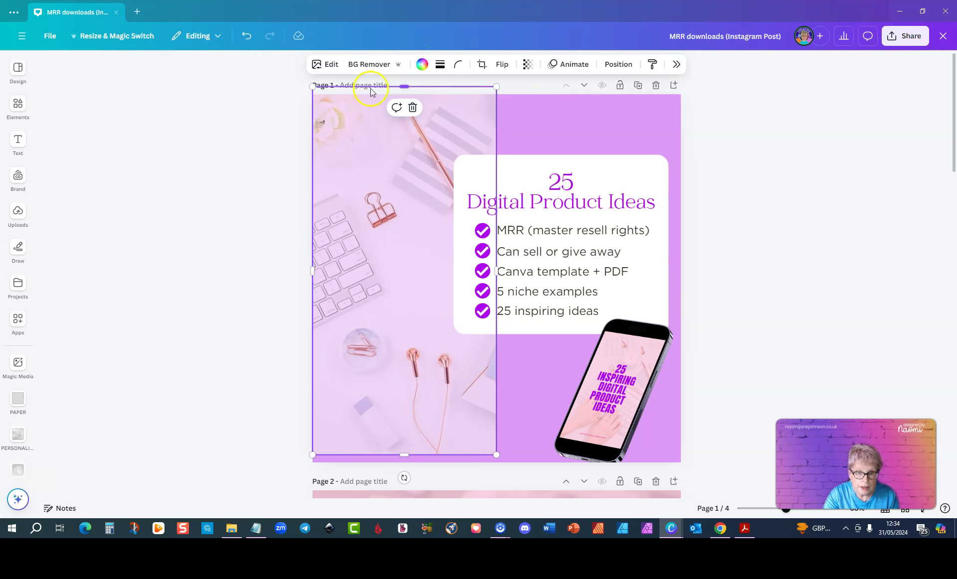
click(573, 138)
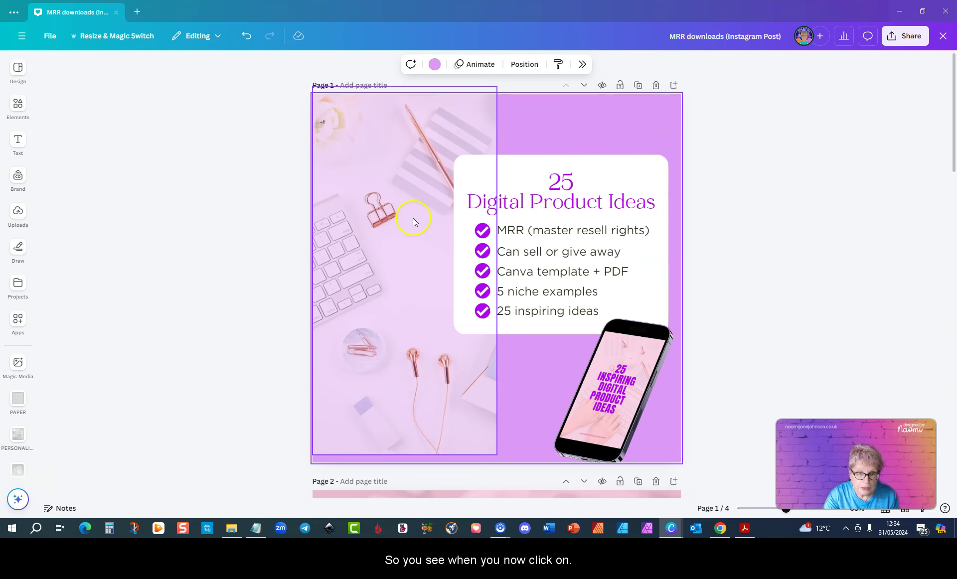
drag(413, 220, 414, 228)
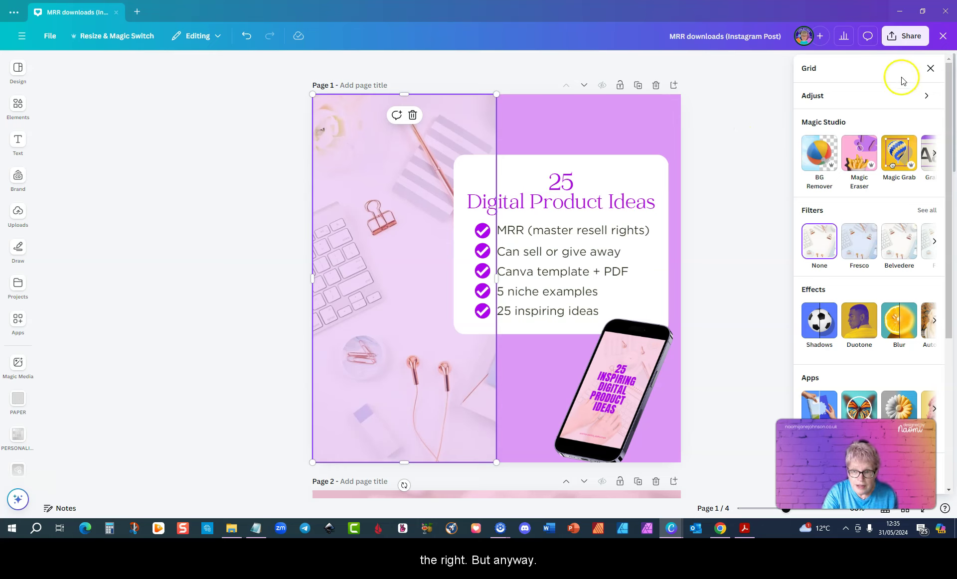
Close the Grid panel and change the page background to the #8e65f4 purple.
click(930, 69)
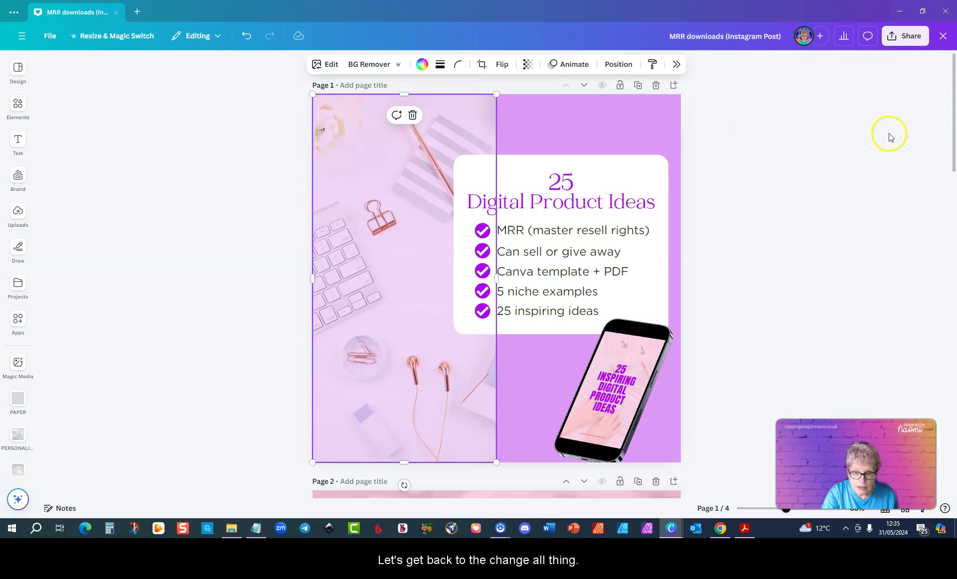
click(920, 147)
click(577, 123)
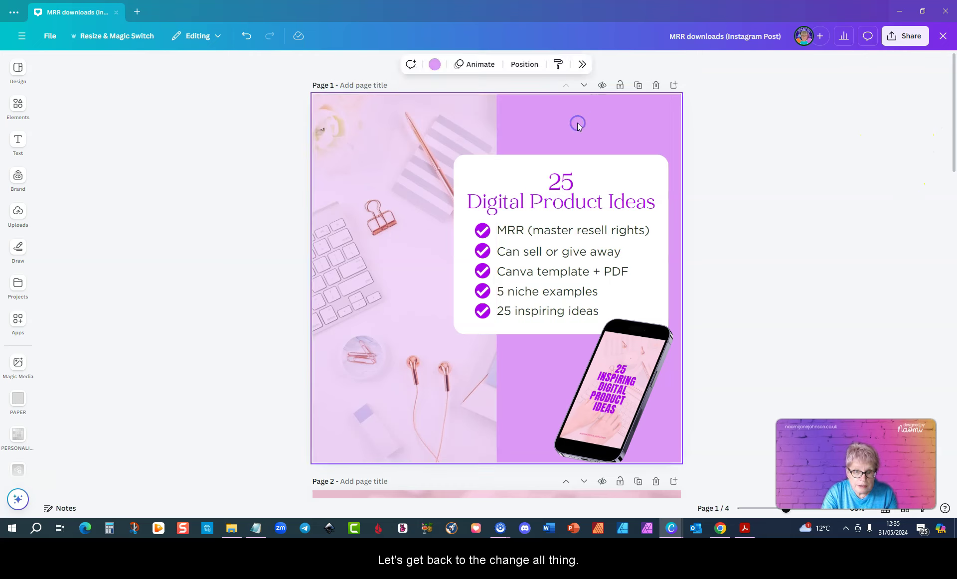
click(435, 65)
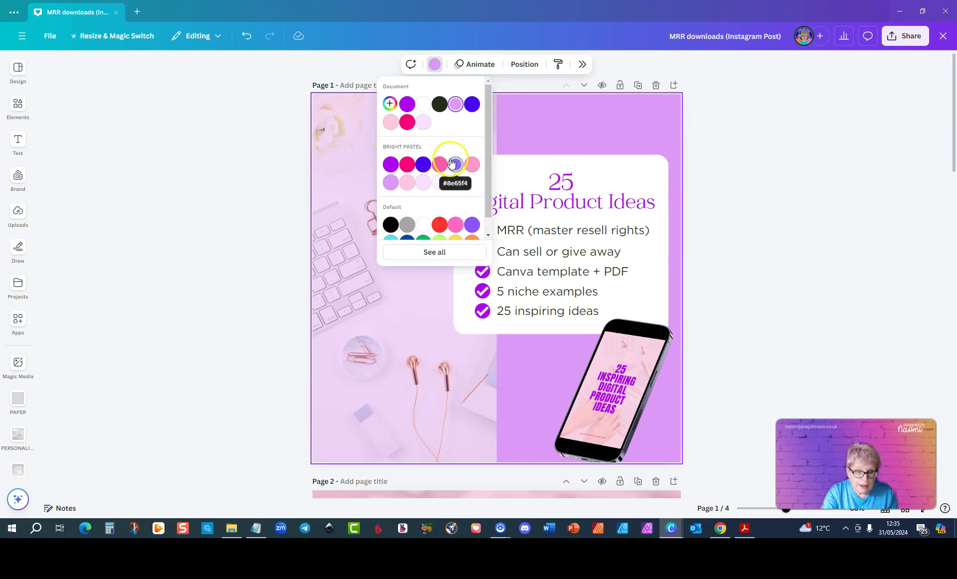
click(454, 165)
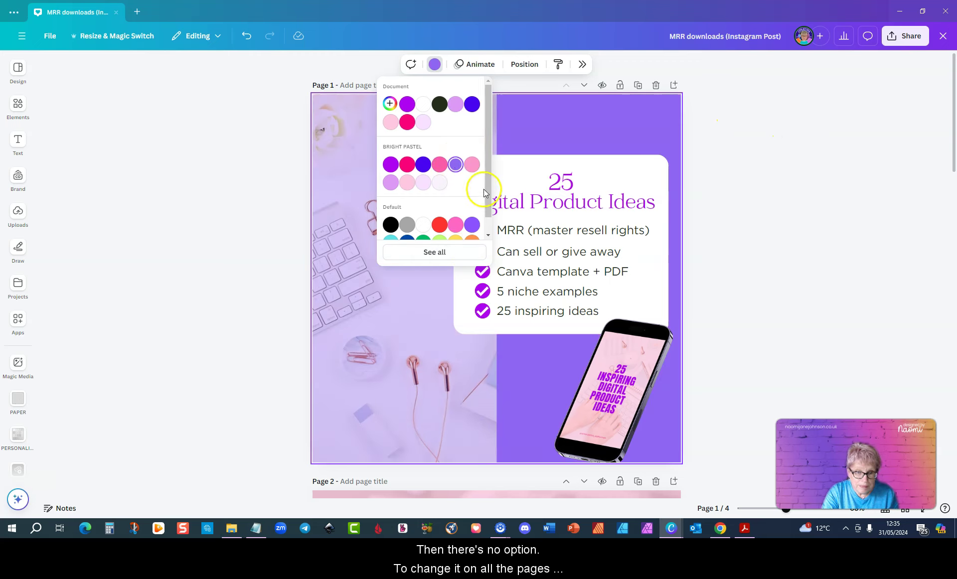
Look at the full background settings, undo the purple change, and bring up the colour choices again.
click(581, 66)
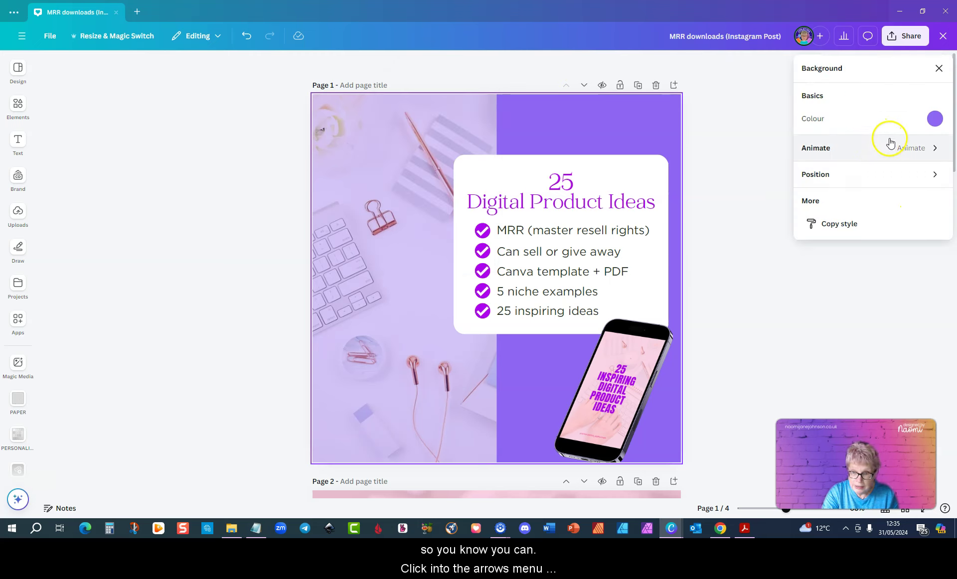
click(939, 70)
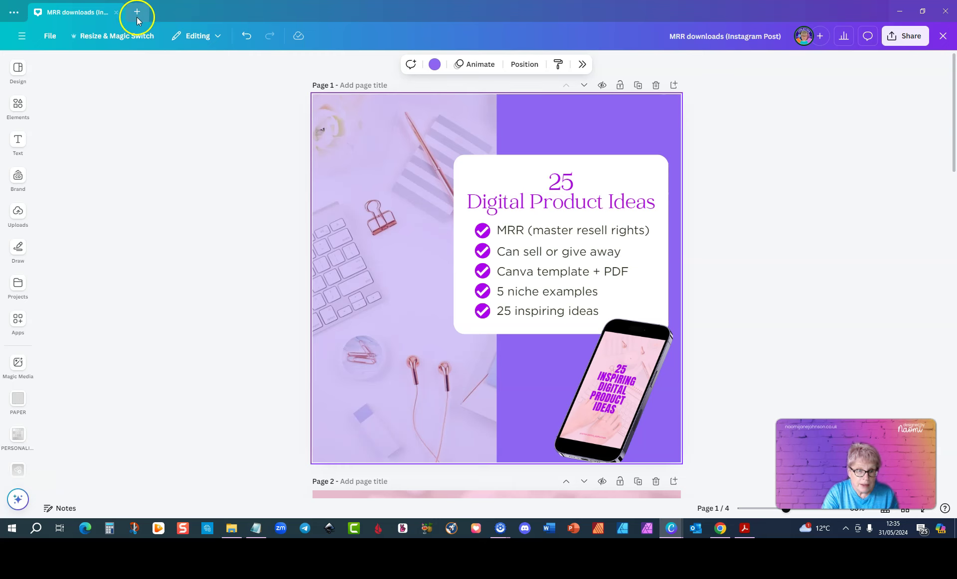
click(246, 36)
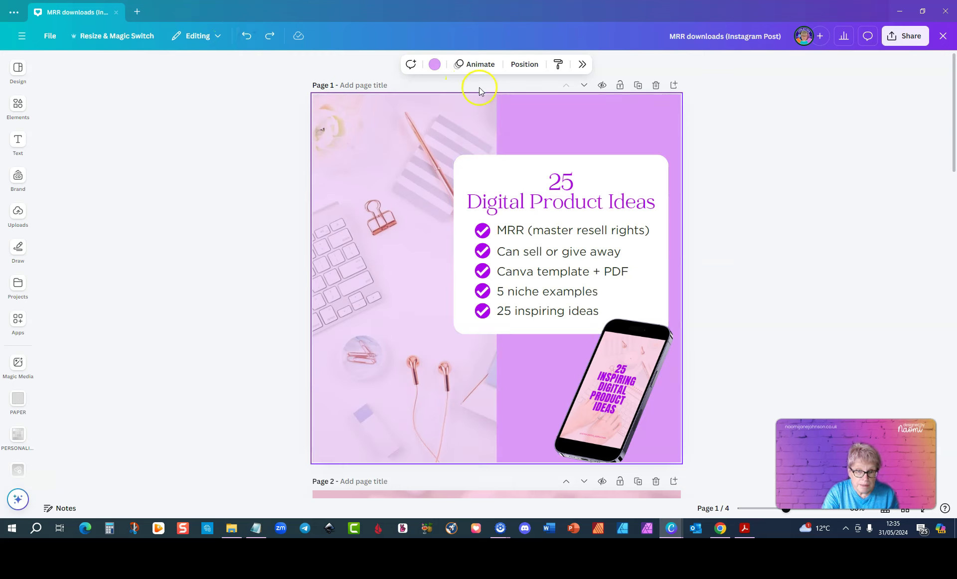
click(434, 64)
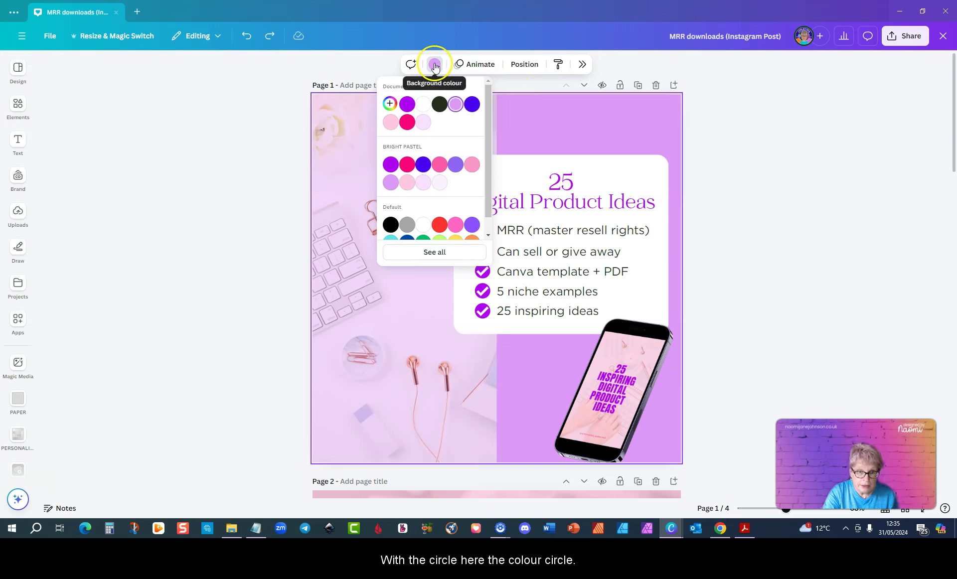
Pick #8e65f4 in the Colour panel, apply it with Change all, and check every page.
click(406, 253)
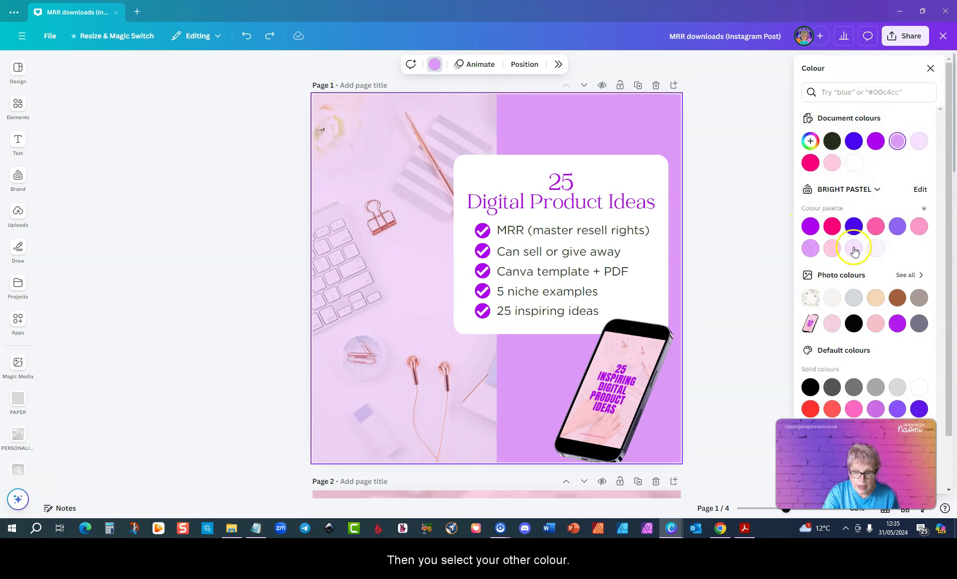
click(897, 228)
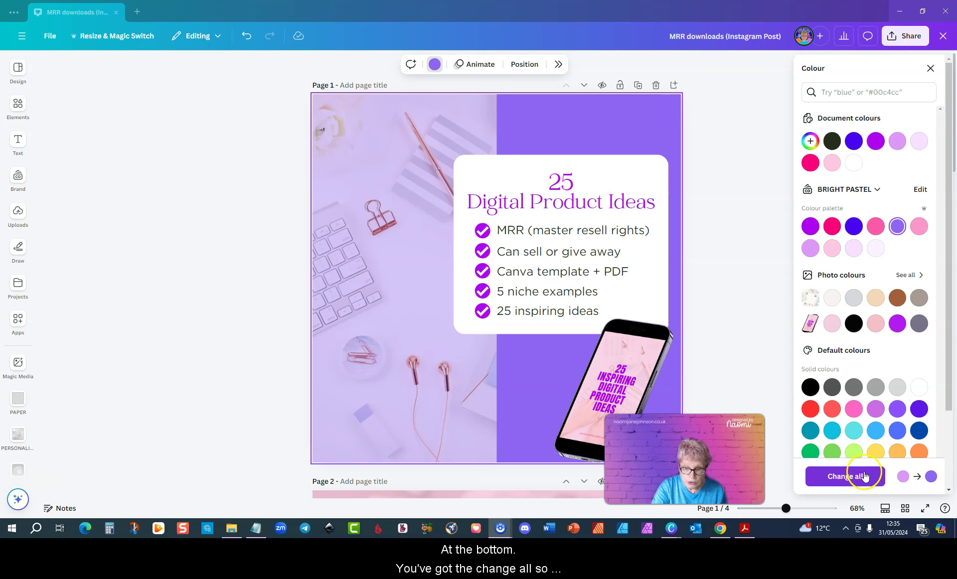
click(853, 480)
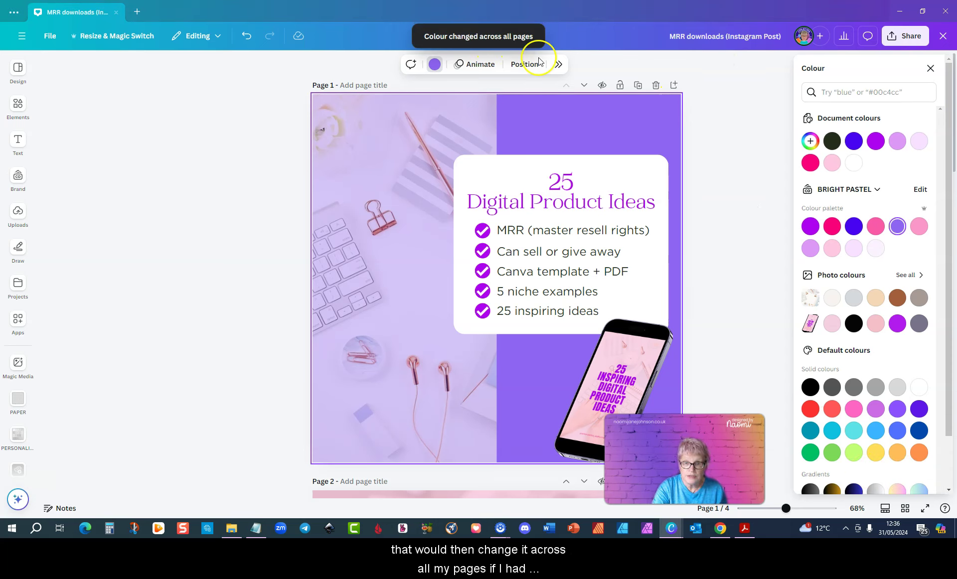
scroll(308, 184, down, 20)
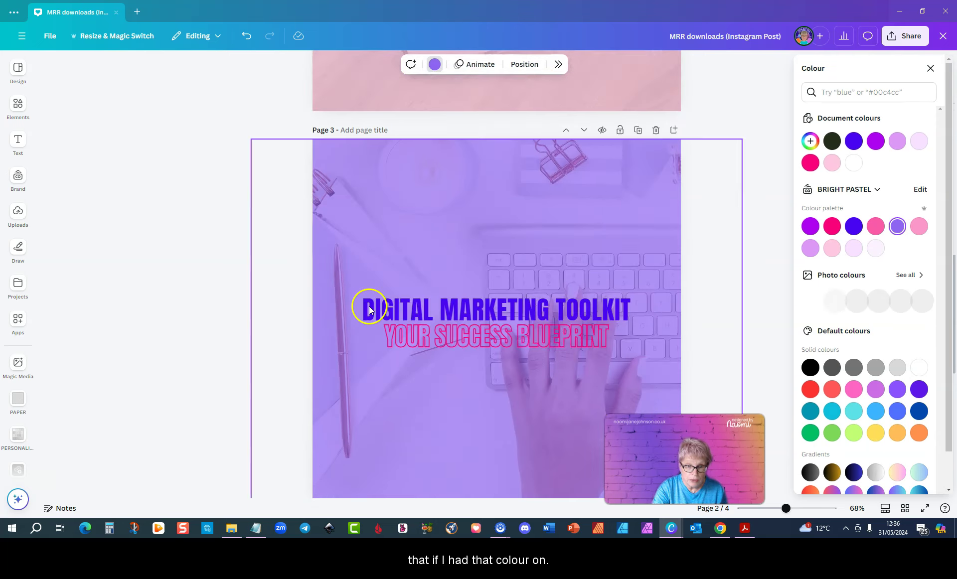
scroll(401, 286, up, 8)
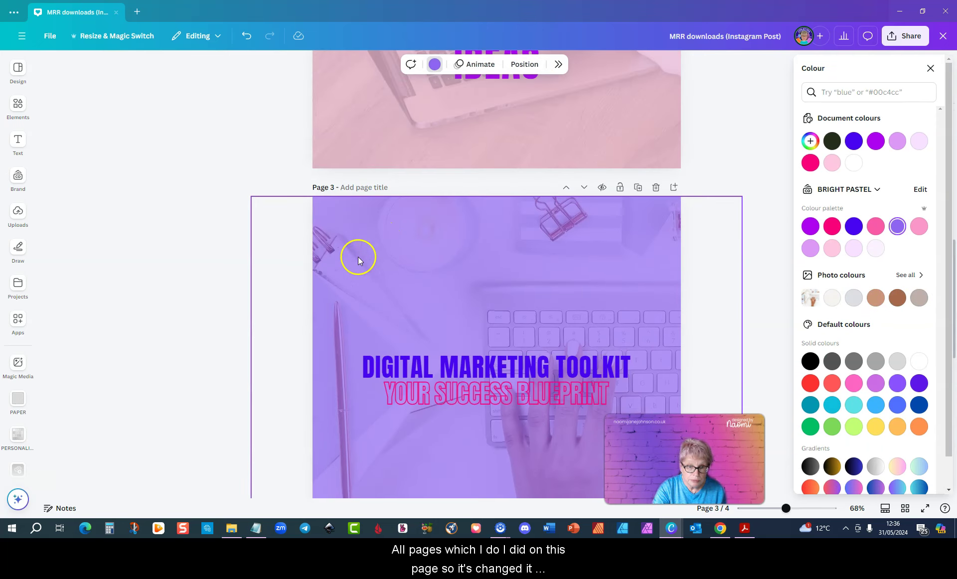
Select page 3's background photo, then undo the last background colour change.
click(383, 233)
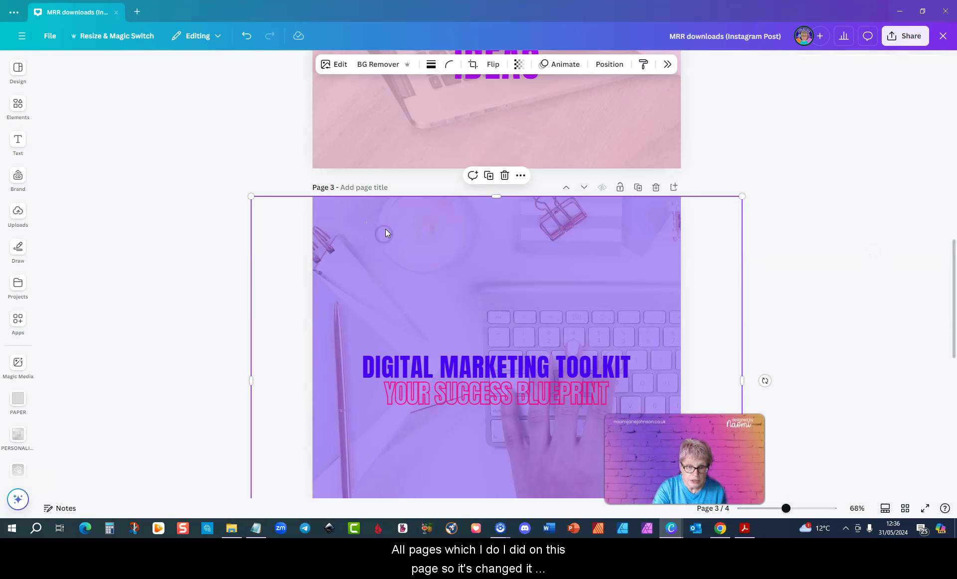
scroll(448, 227, up, 5)
scroll(486, 219, up, 5)
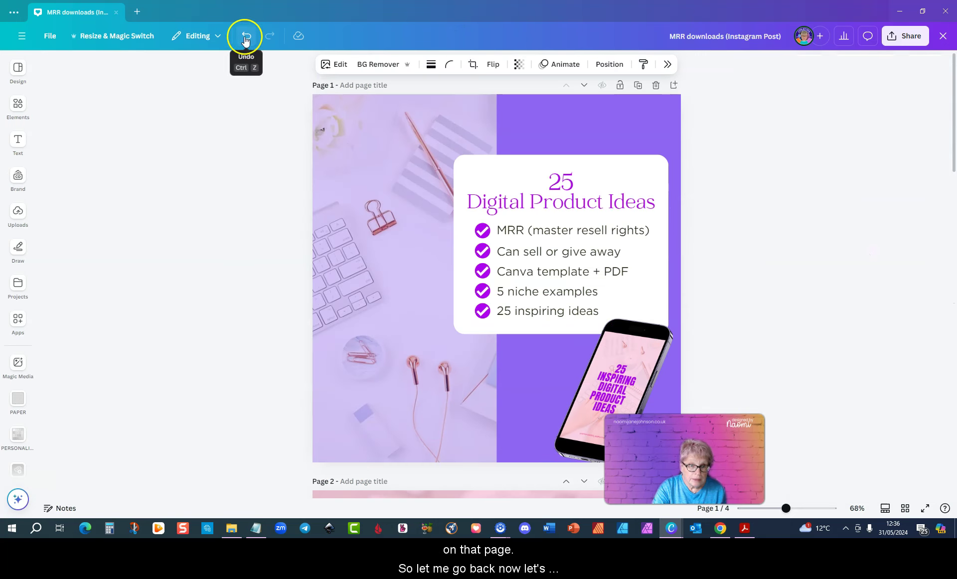
click(244, 37)
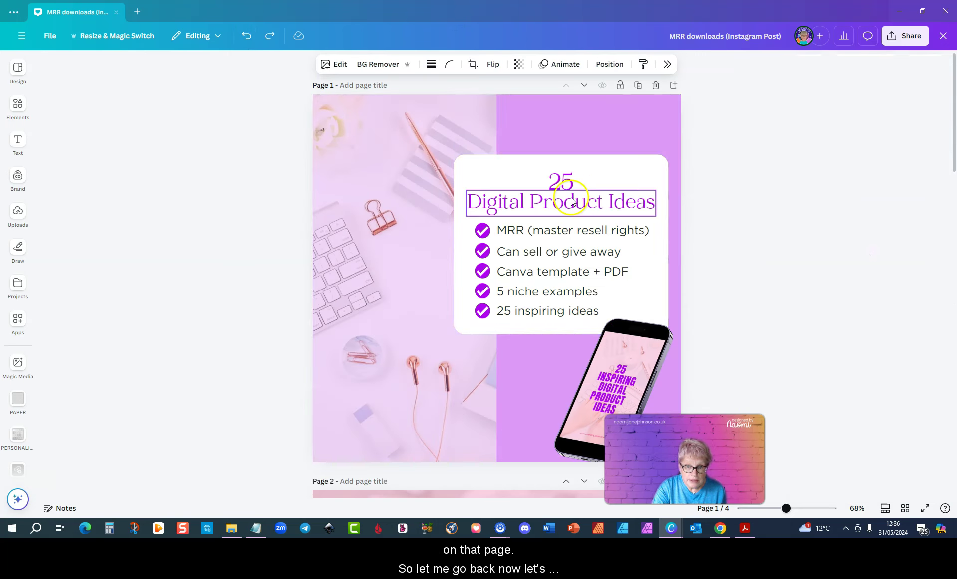
Set the Digital Product Ideas heading to Gotham and browse the full font list.
click(566, 209)
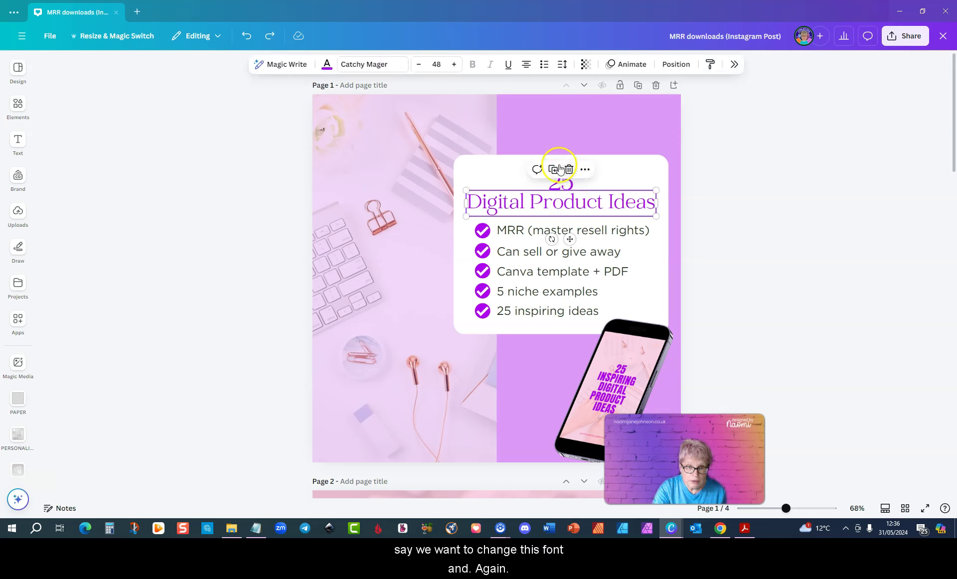
click(381, 65)
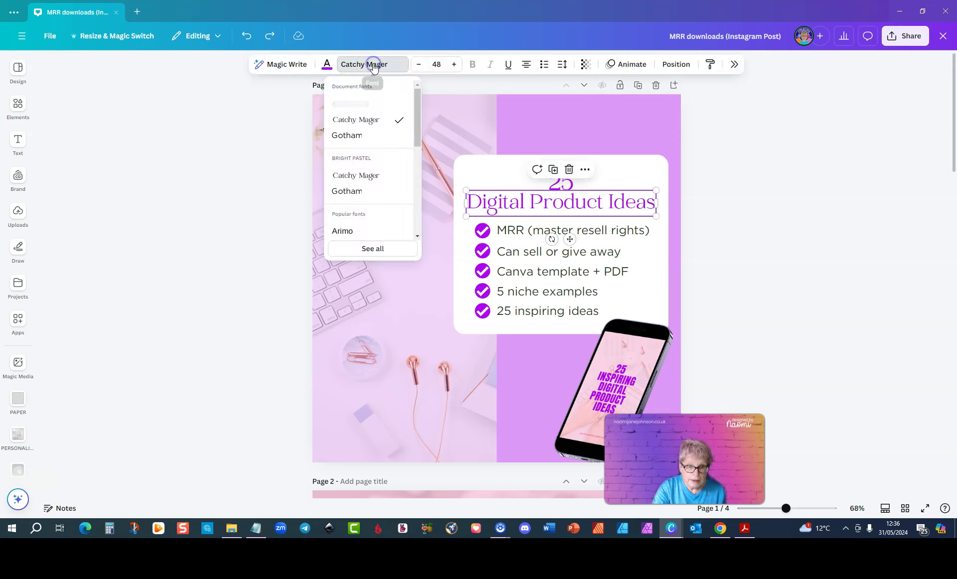
click(344, 196)
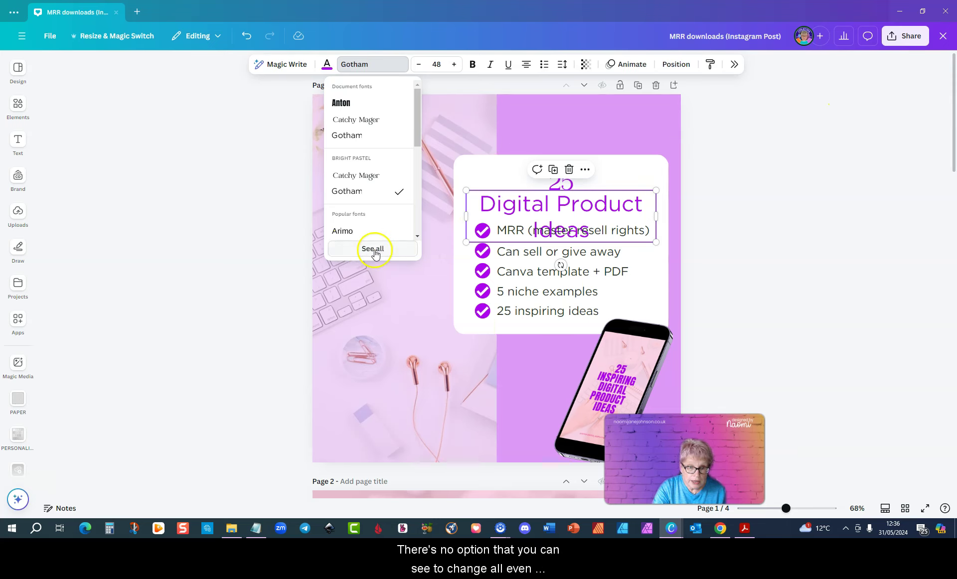
click(360, 255)
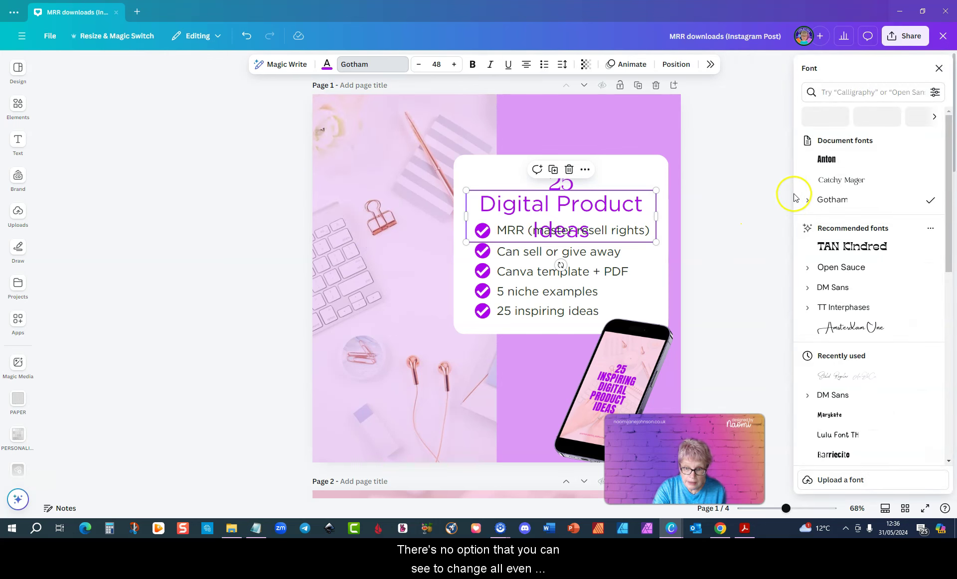
scroll(897, 326, down, 10)
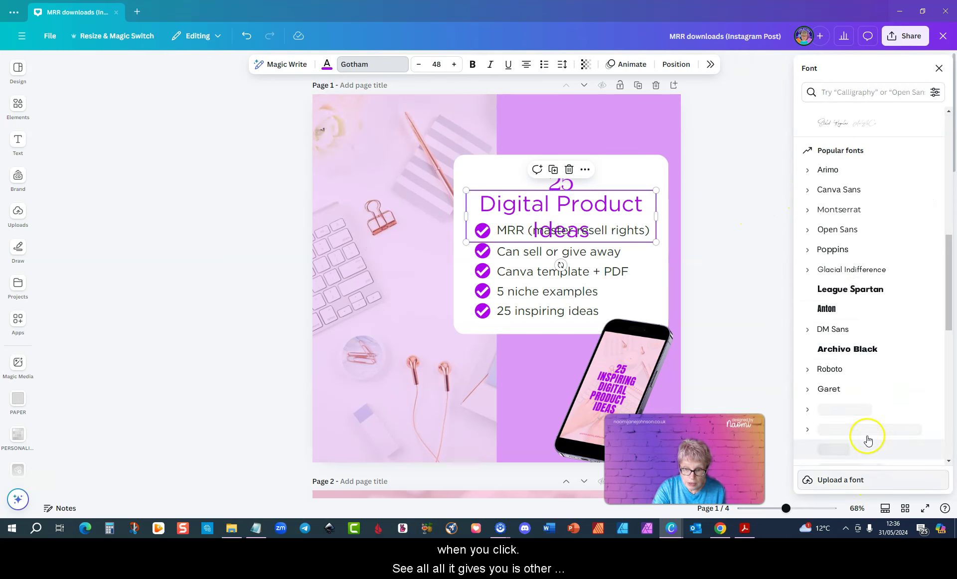
scroll(911, 354, up, 10)
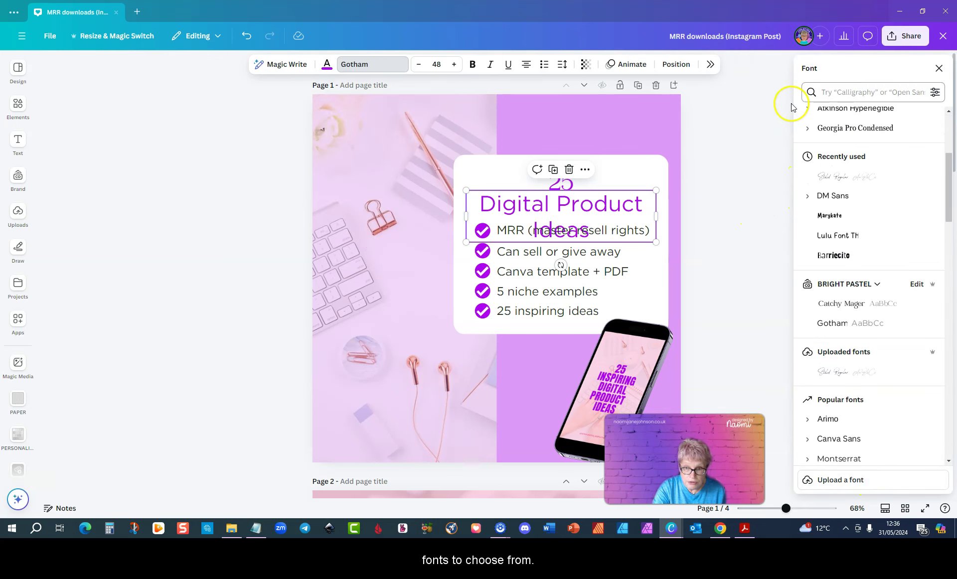
click(938, 69)
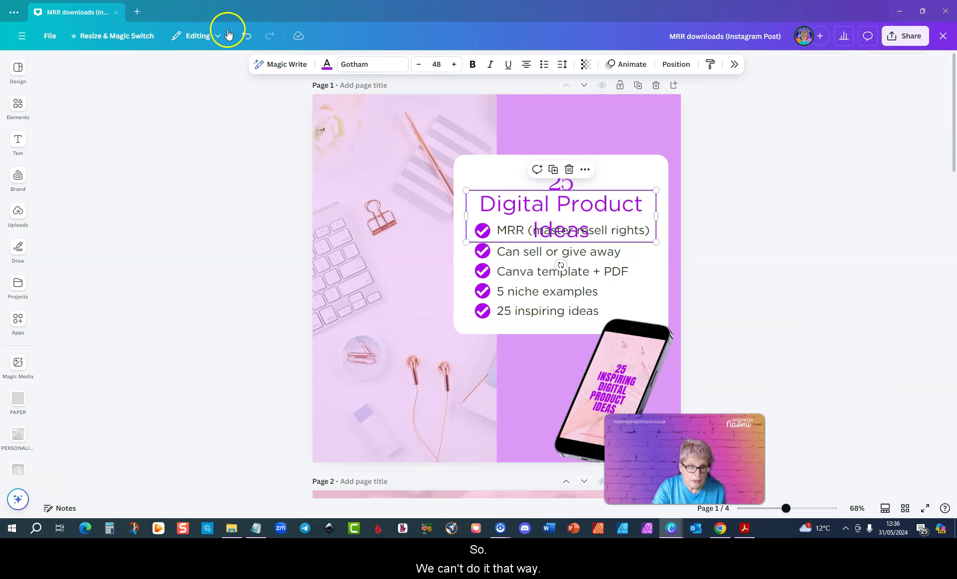
Revert the heading to Catchy Mager, then try Lulu Font TH to reveal the Change all option.
click(247, 36)
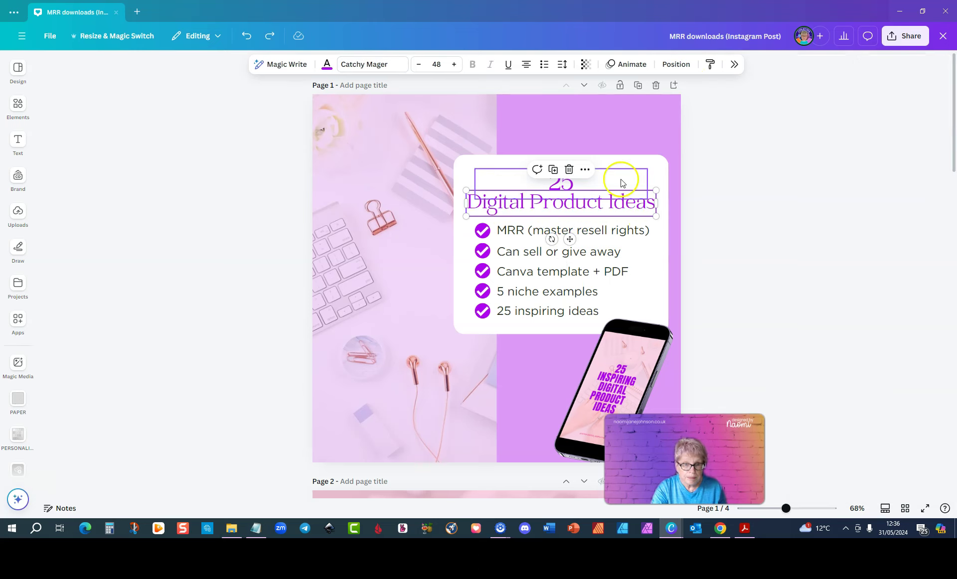
click(364, 68)
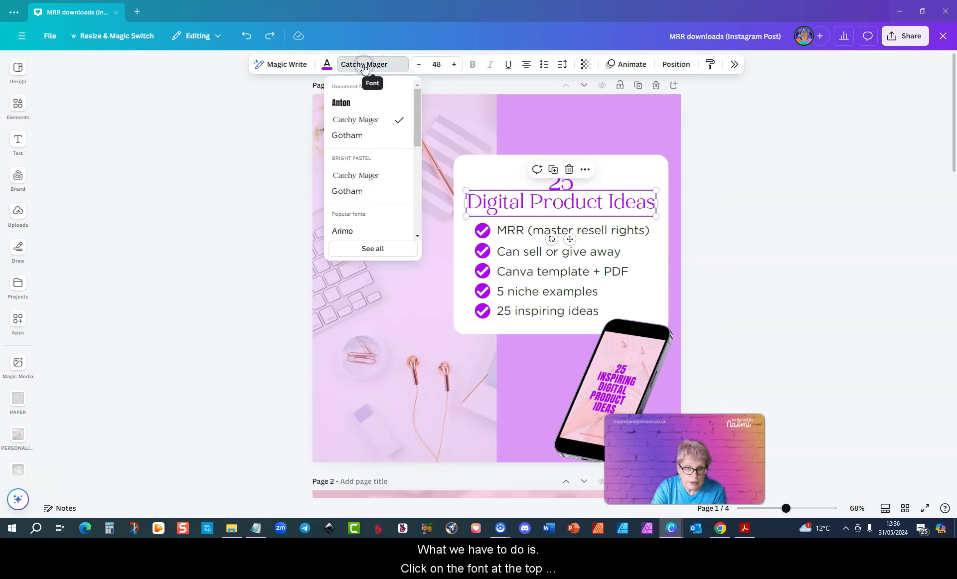
click(352, 254)
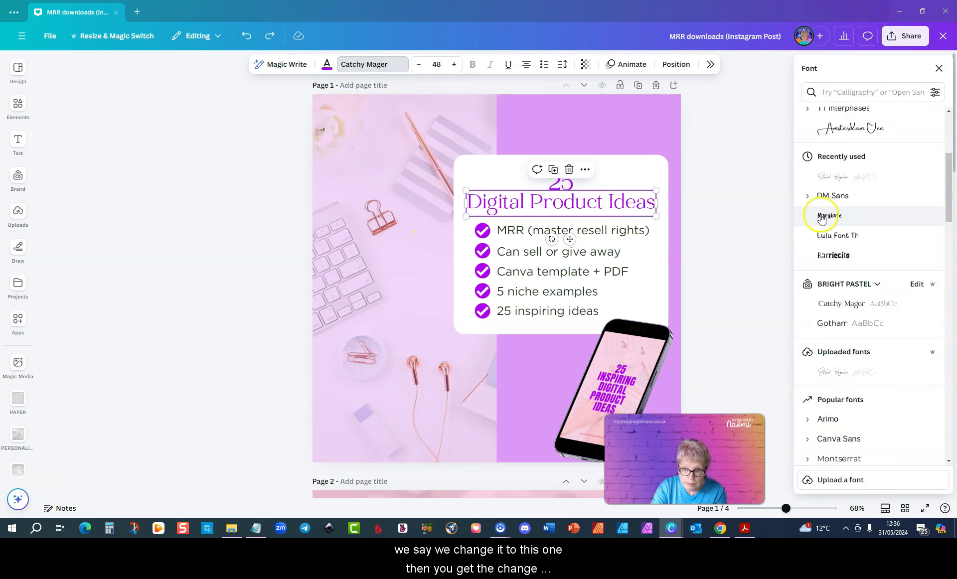
click(833, 235)
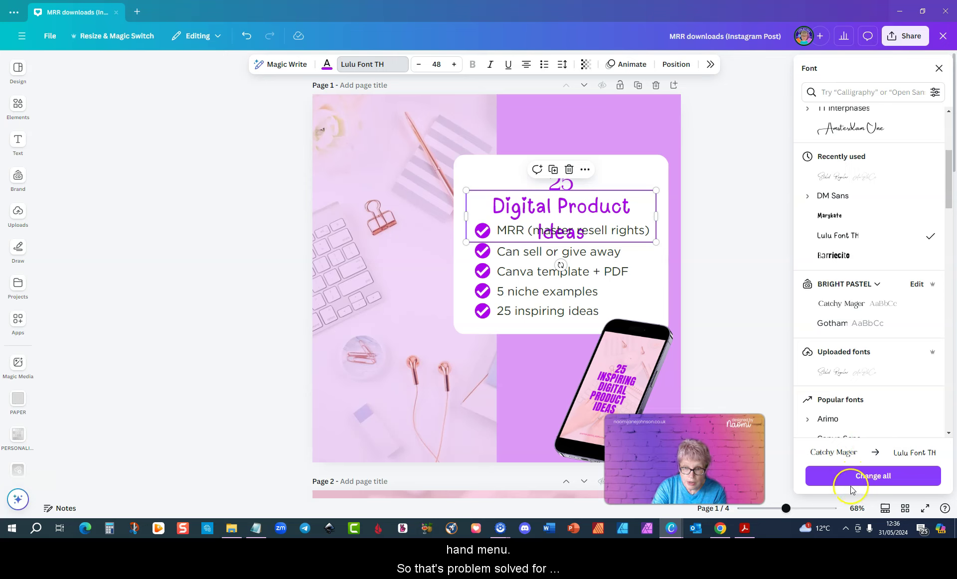
click(939, 68)
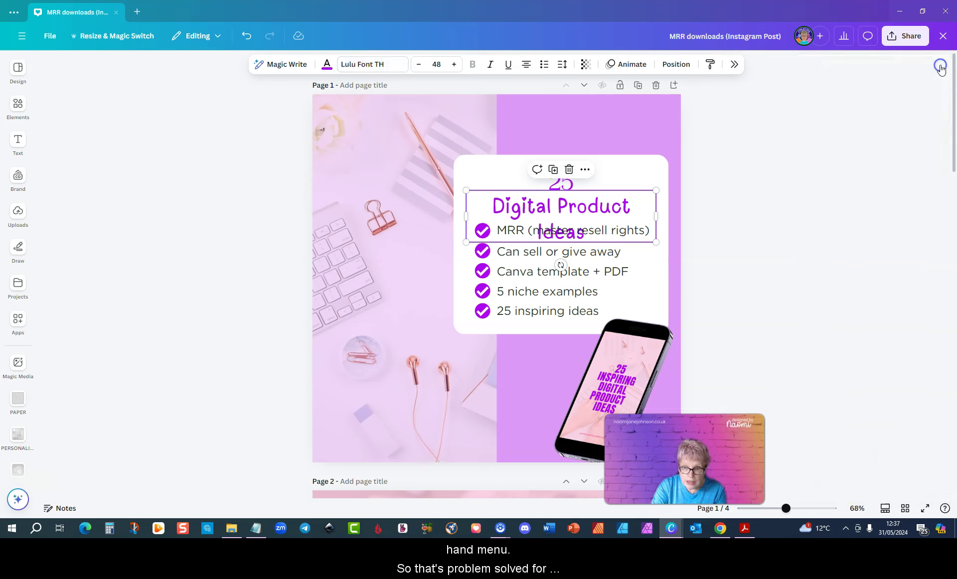
Undo Lulu Font TH, view the owner's profile card, and expand the starred-folders home sidebar.
key(ctrl+z)
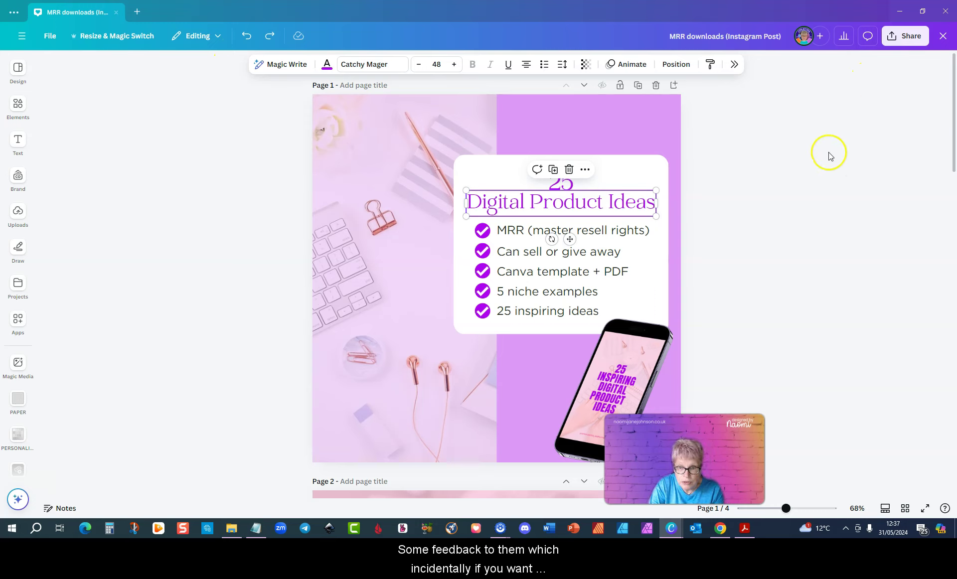
click(798, 34)
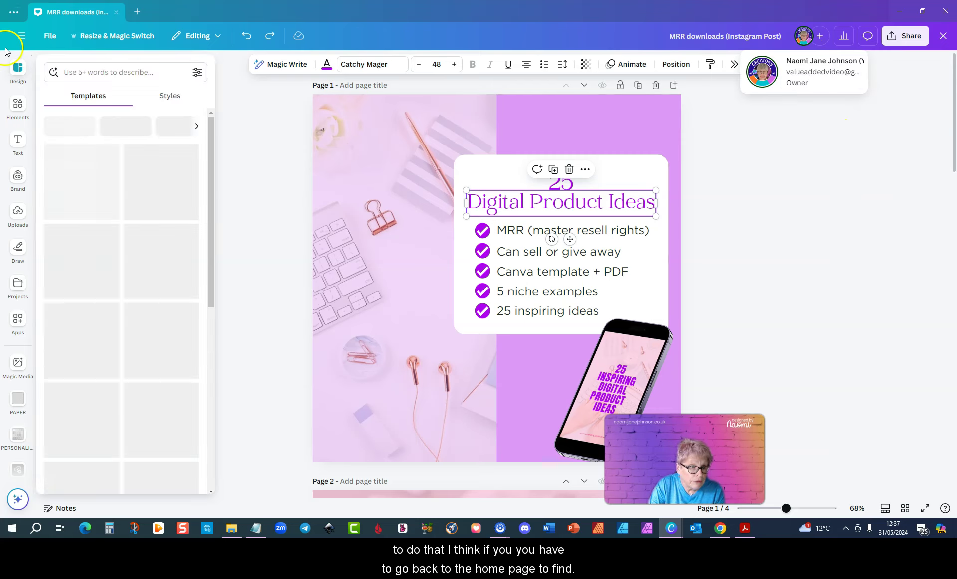
click(22, 37)
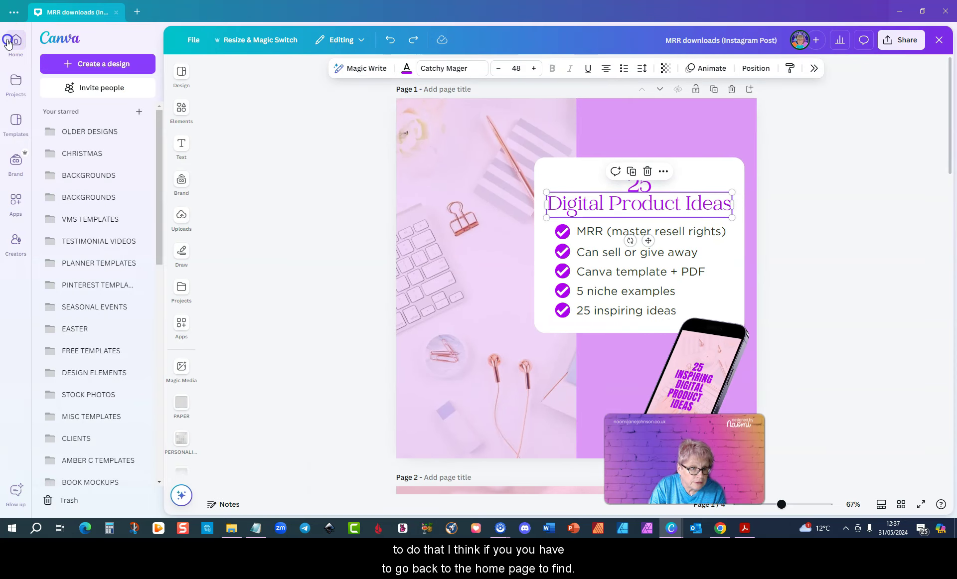
Go from Home to account Settings and scroll down to The glow up early-access section.
click(8, 43)
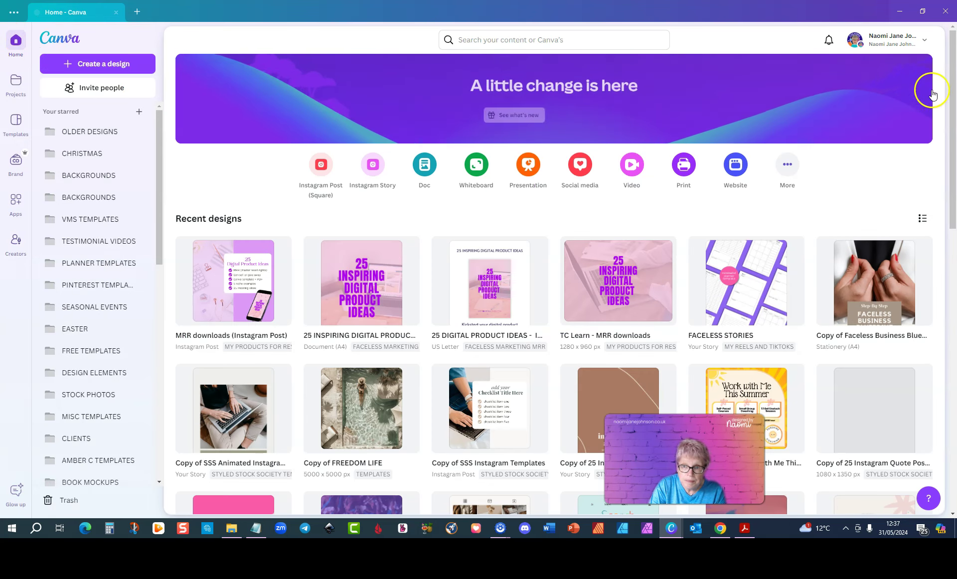
click(881, 42)
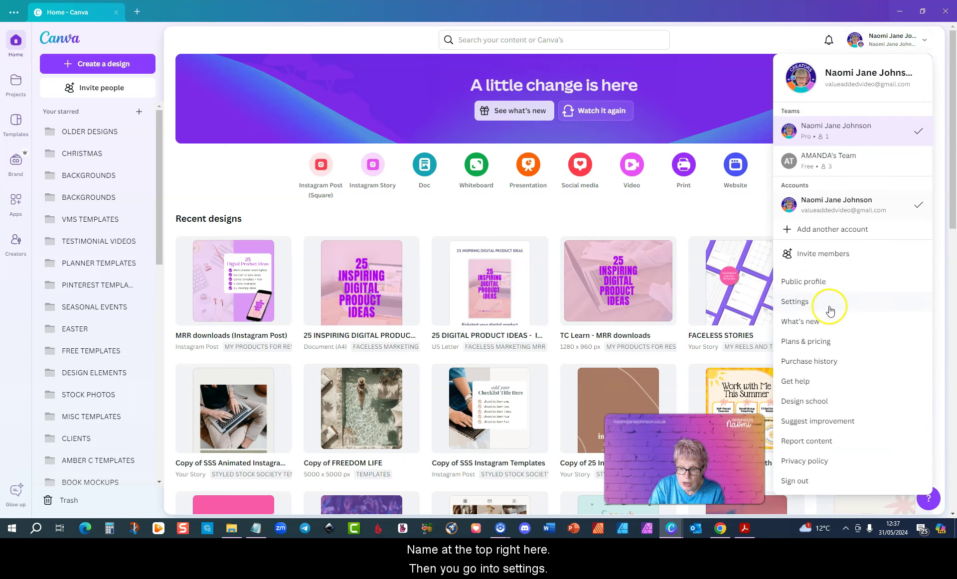
scroll(843, 316, down, 4)
click(798, 302)
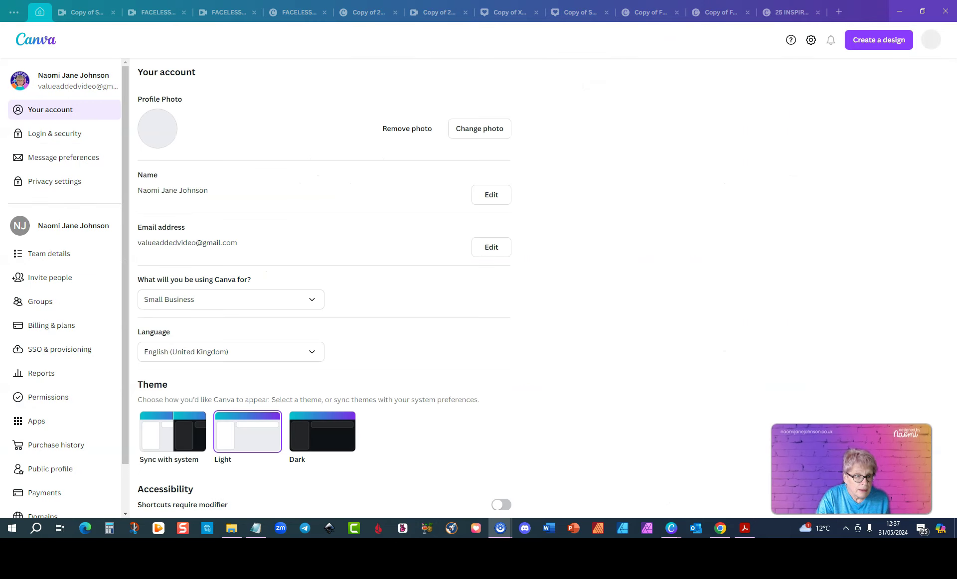
scroll(203, 126, down, 12)
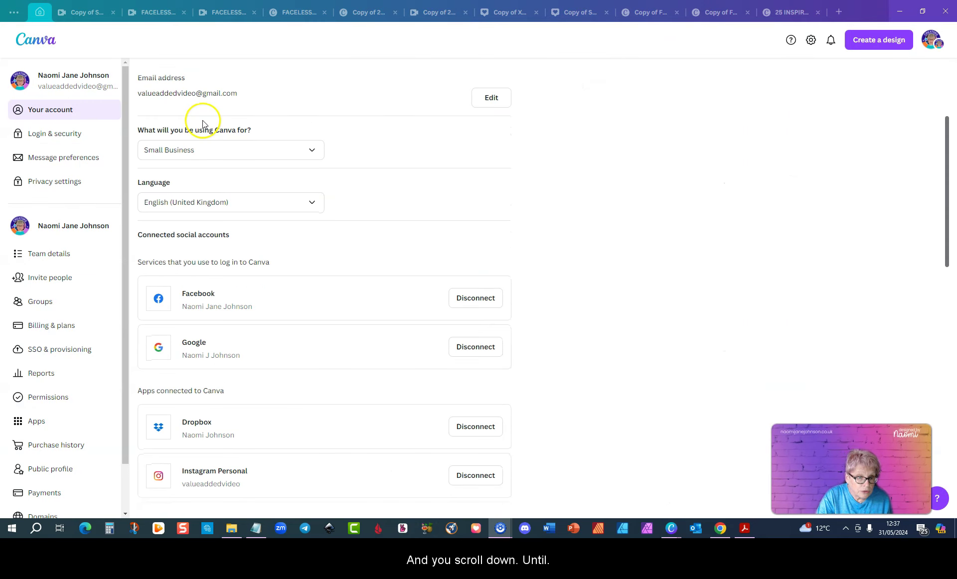
scroll(217, 149, down, 5)
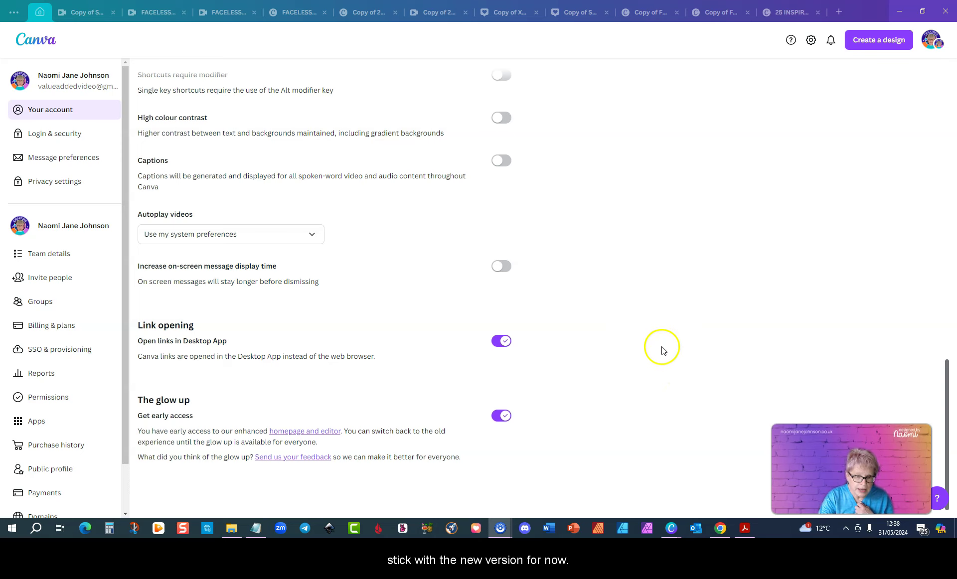
click(271, 459)
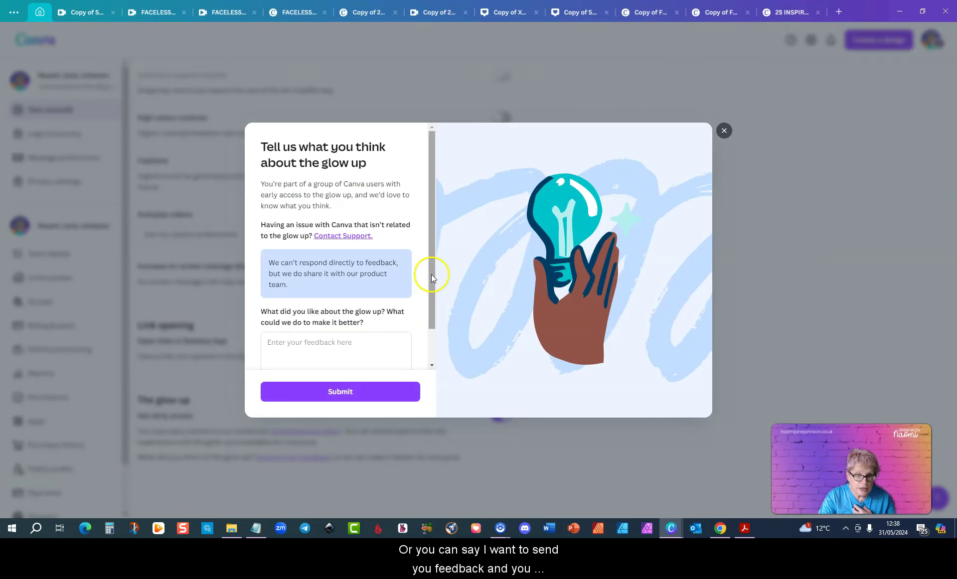
click(309, 347)
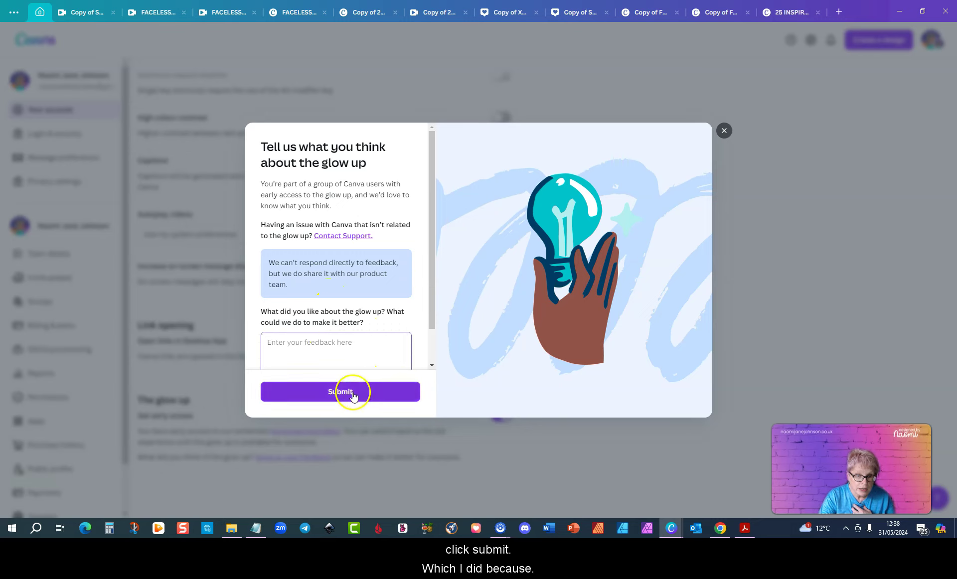
click(725, 130)
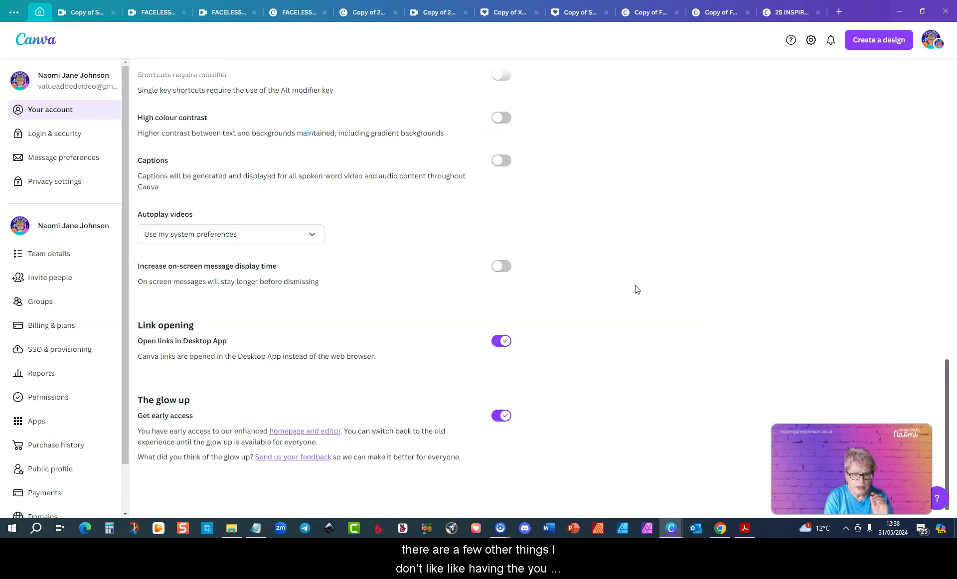
click(15, 13)
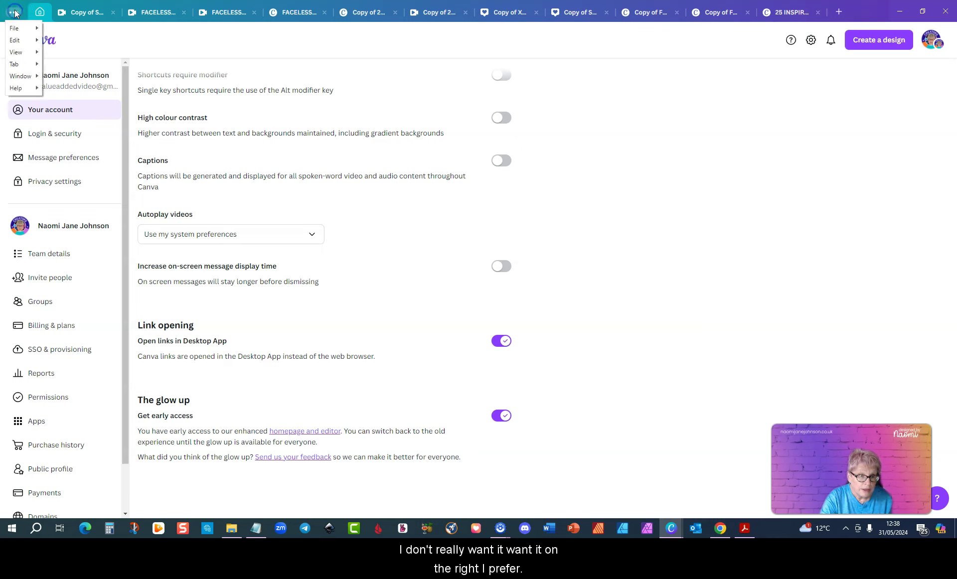
click(46, 8)
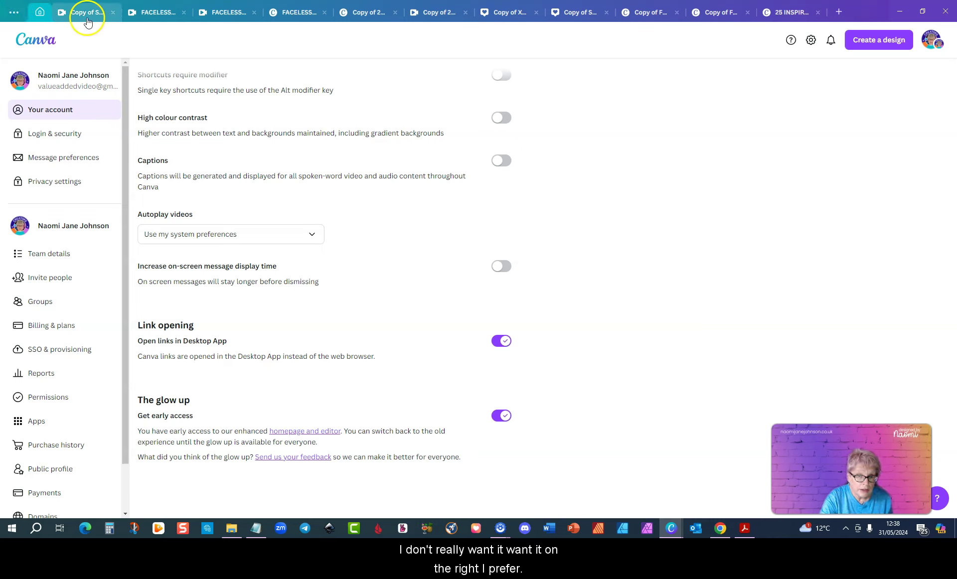